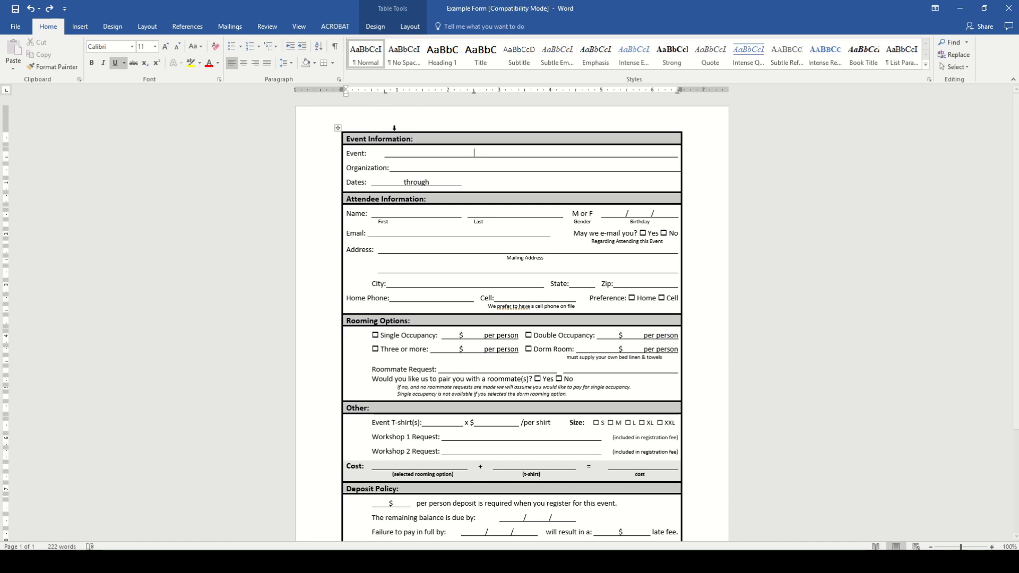
Enter Kids Camp as the event and Any Church as the organization.
key("ctrl+u")
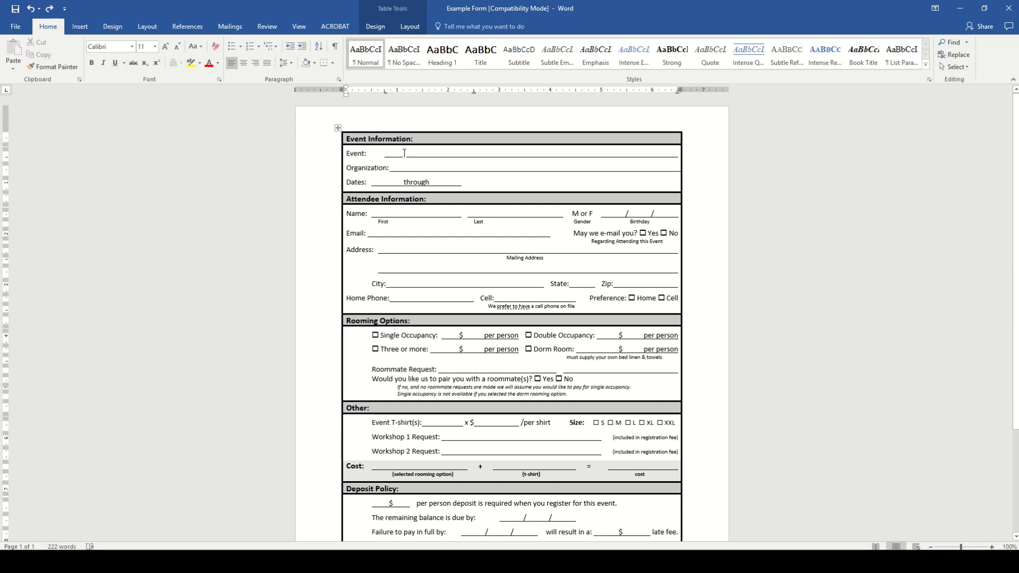
type("Kids")
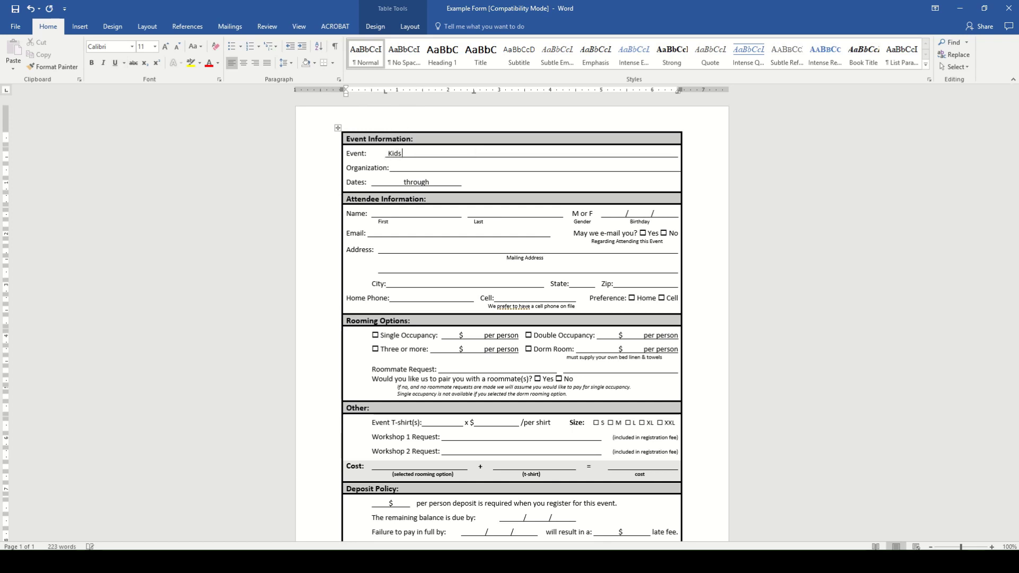
type(" Camp")
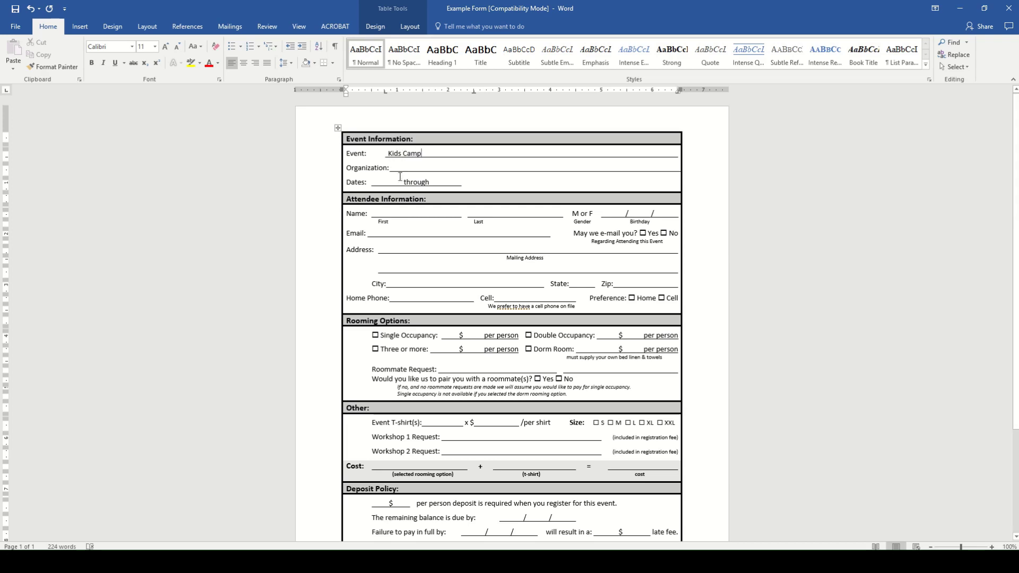
key("Down")
type("Any ")
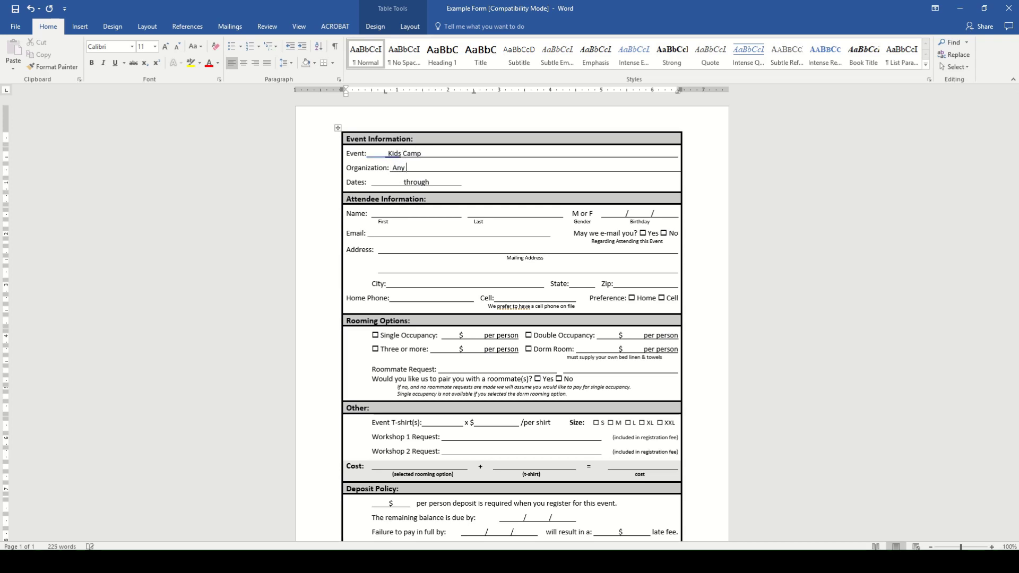
type("Church")
Fill in the dates as July 10 through 15.
left_click(388, 182)
type("July 10")
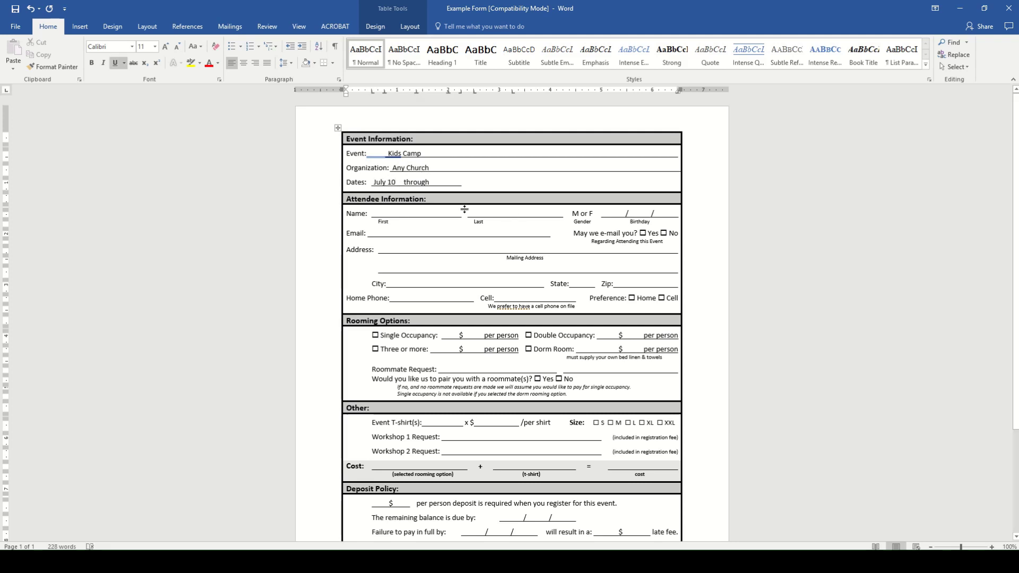
left_click(448, 182)
type("15                      Where")
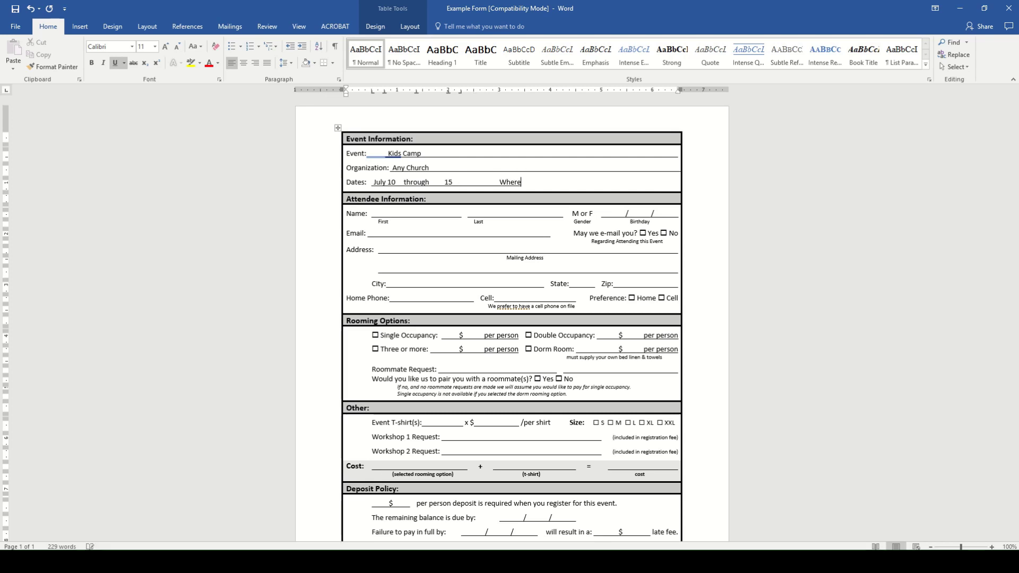
Remove underlining from 'Where' and enter an underlined location, Lake Williamson Christian Center.
left_click_drag(474, 182, 521, 182)
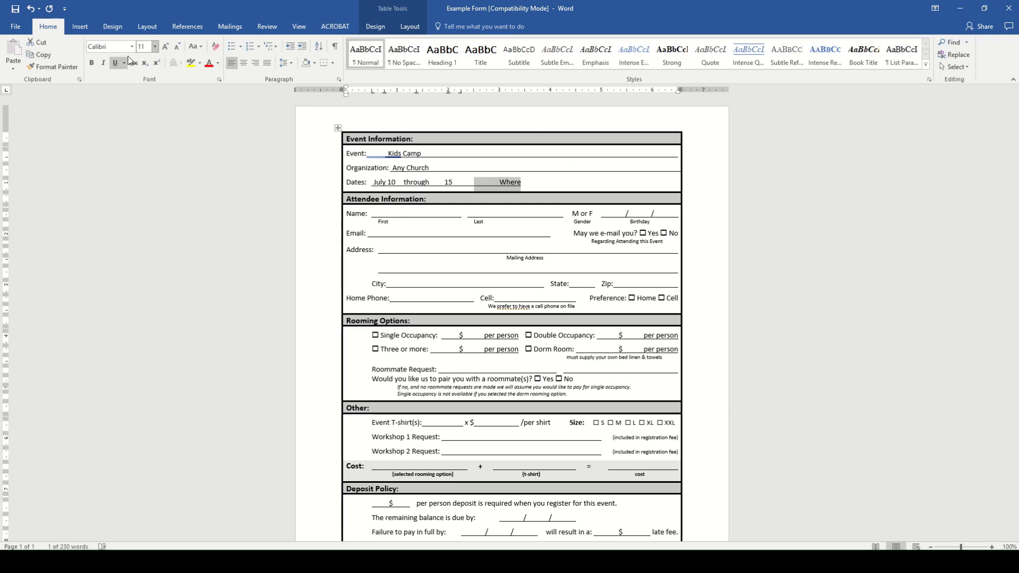
left_click(116, 63)
left_click(524, 182)
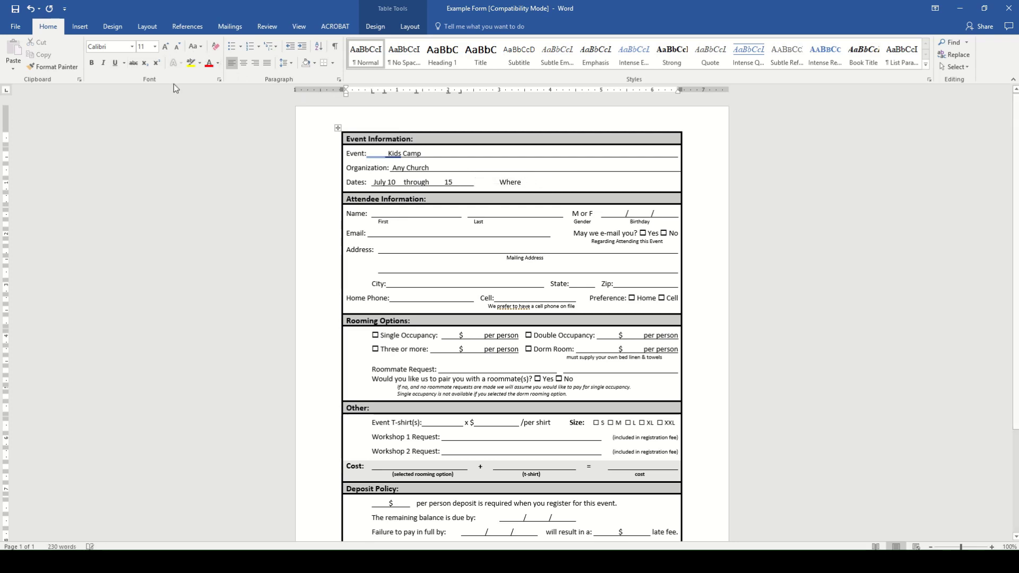
left_click(116, 64)
type("Lak")
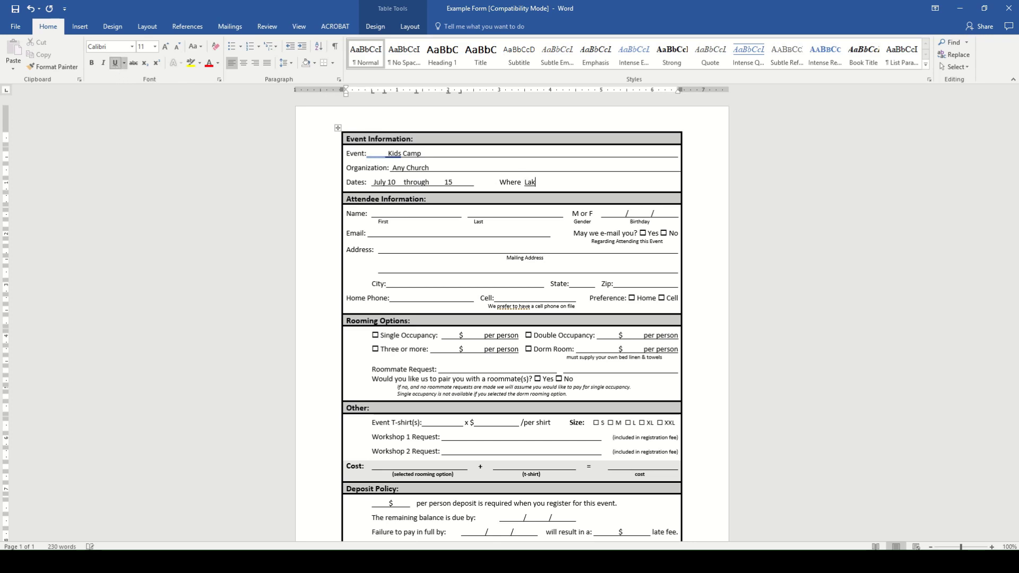
type("e Williamson Christian Center")
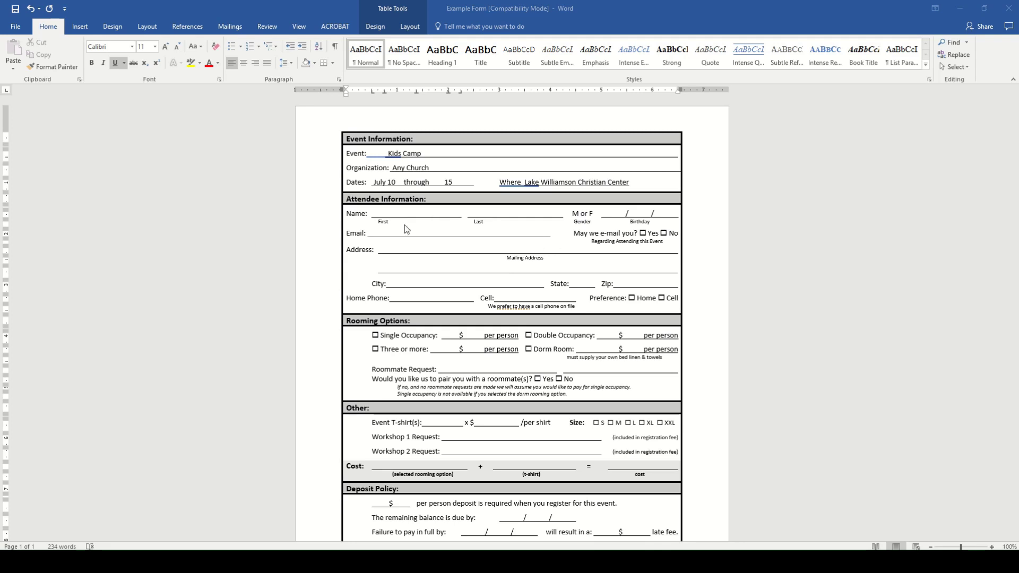
scroll(515, 249, "down", 3)
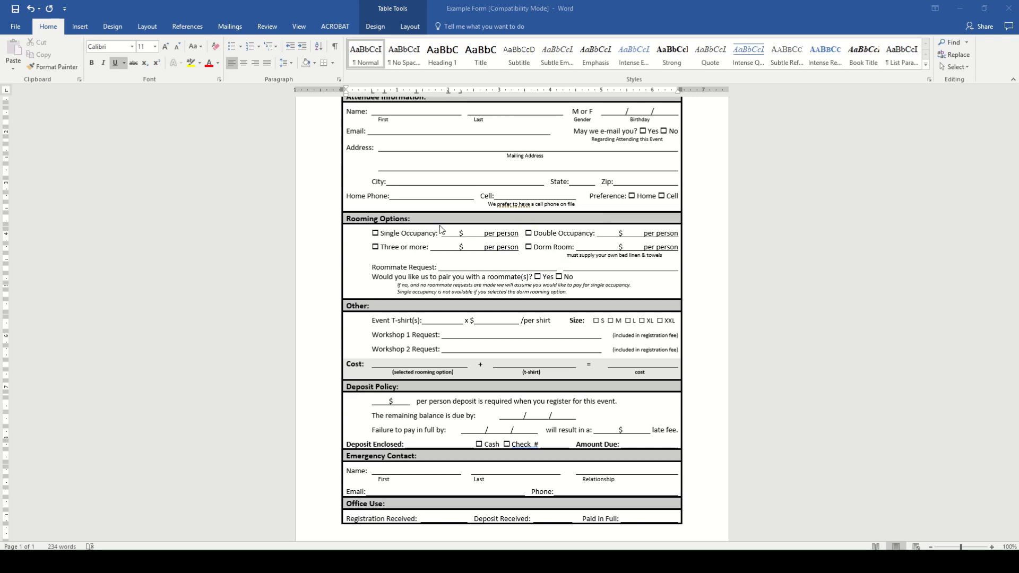
Replace the occupancy labels with Early (before June 1), Regular (June 1-10) and Late (after June 10).
left_click(397, 235)
left_click_drag(381, 235, 438, 234)
type("Early (bef")
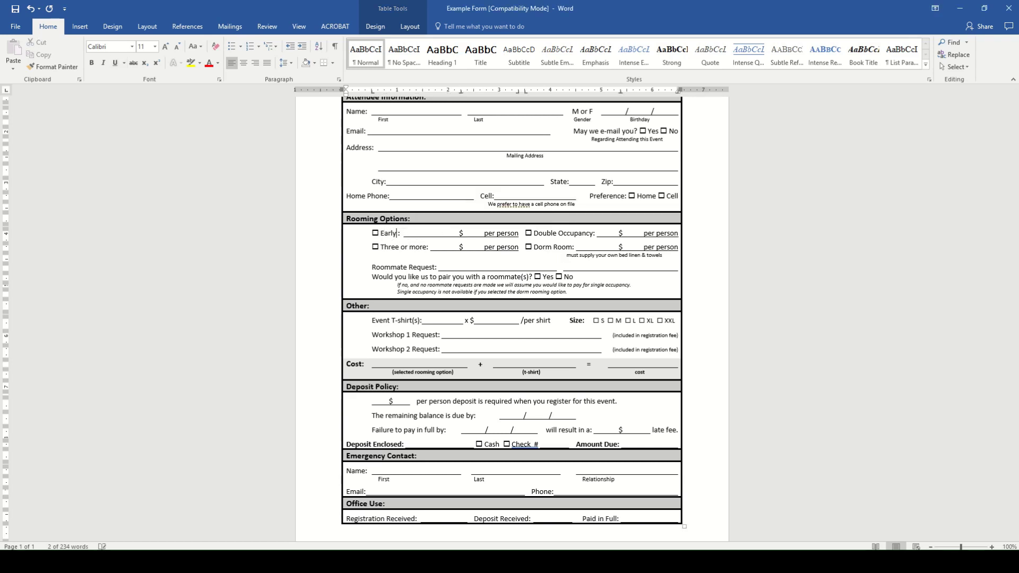
type("ore June 1)")
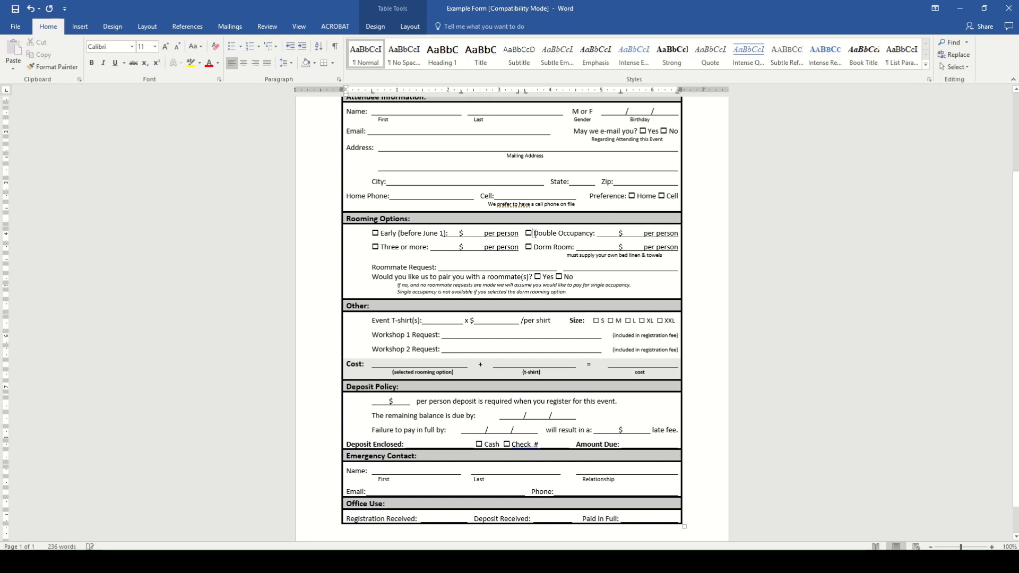
left_click_drag(534, 234, 571, 233)
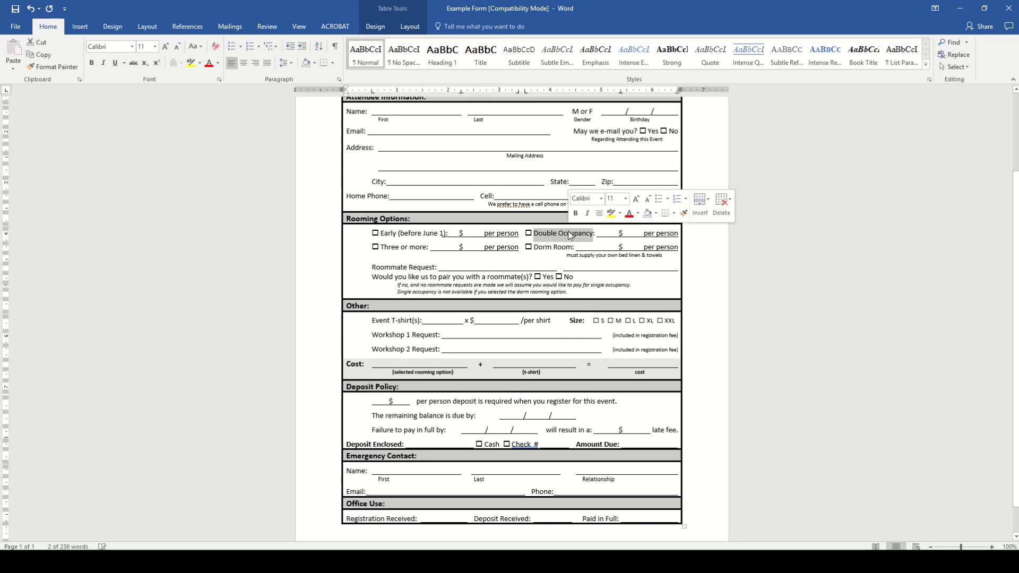
type("Regular ")
type("(June")
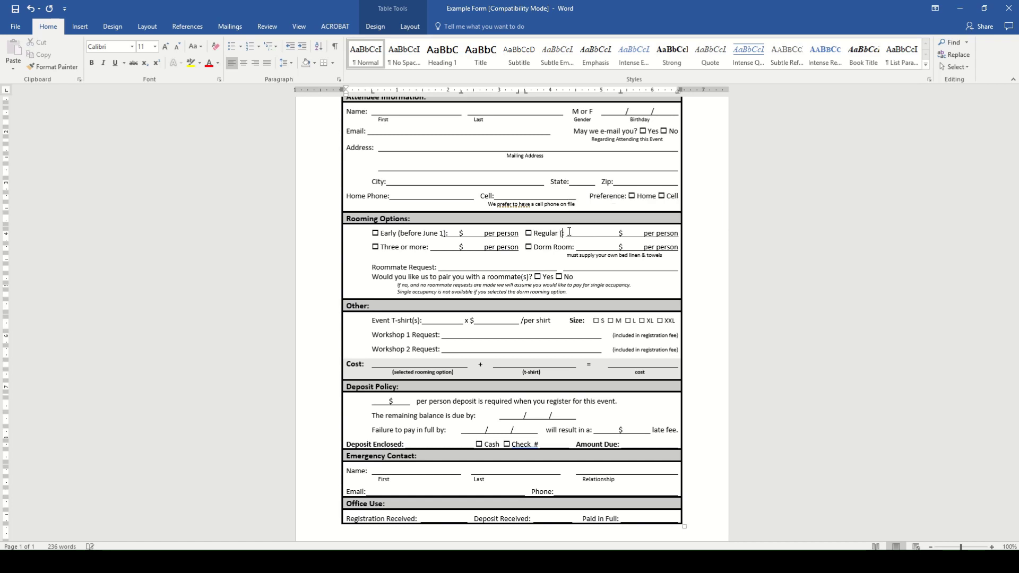
type(" 1-10):")
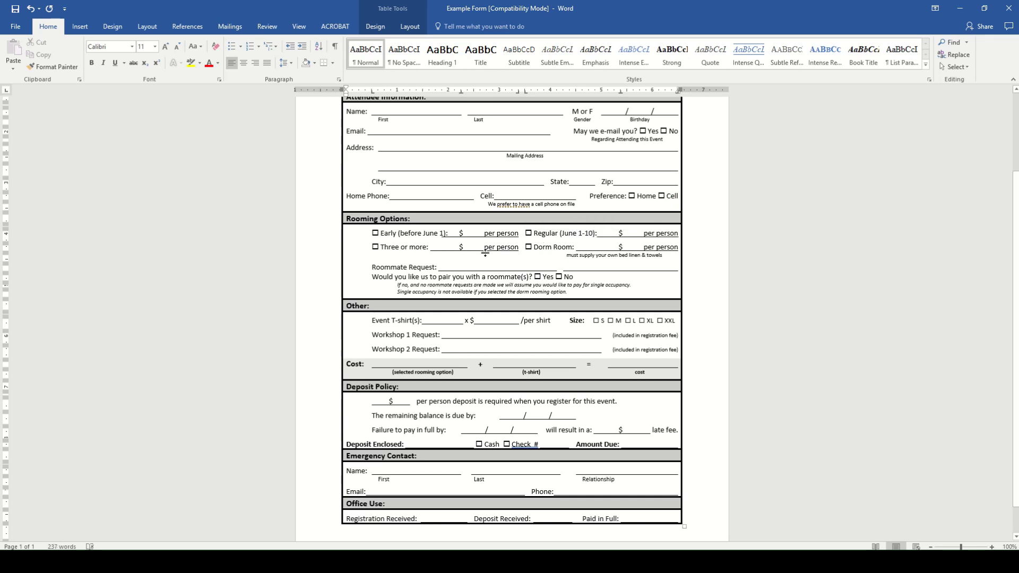
left_click_drag(426, 248, 380, 248)
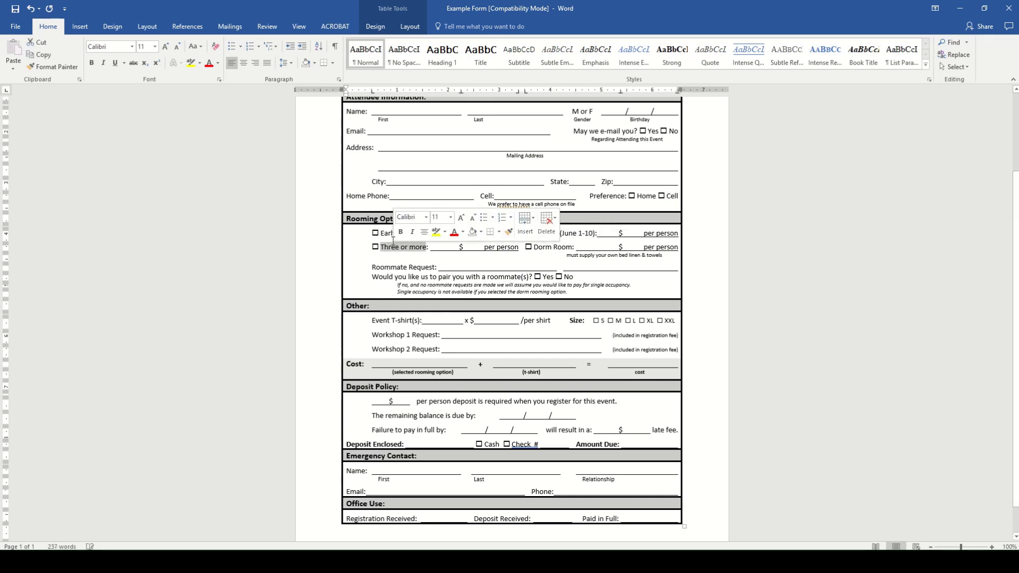
type("Late")
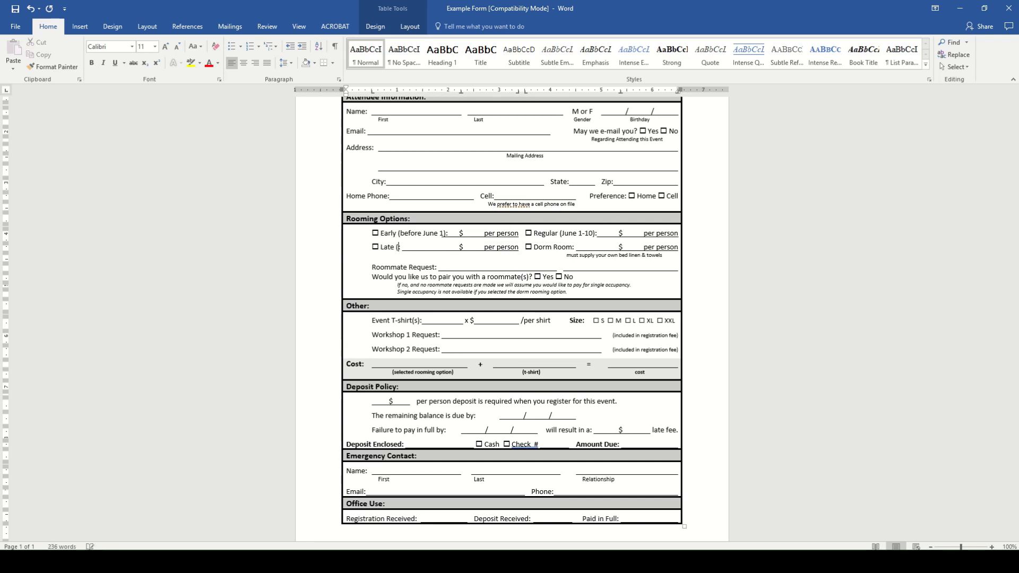
type(" (after June 10):")
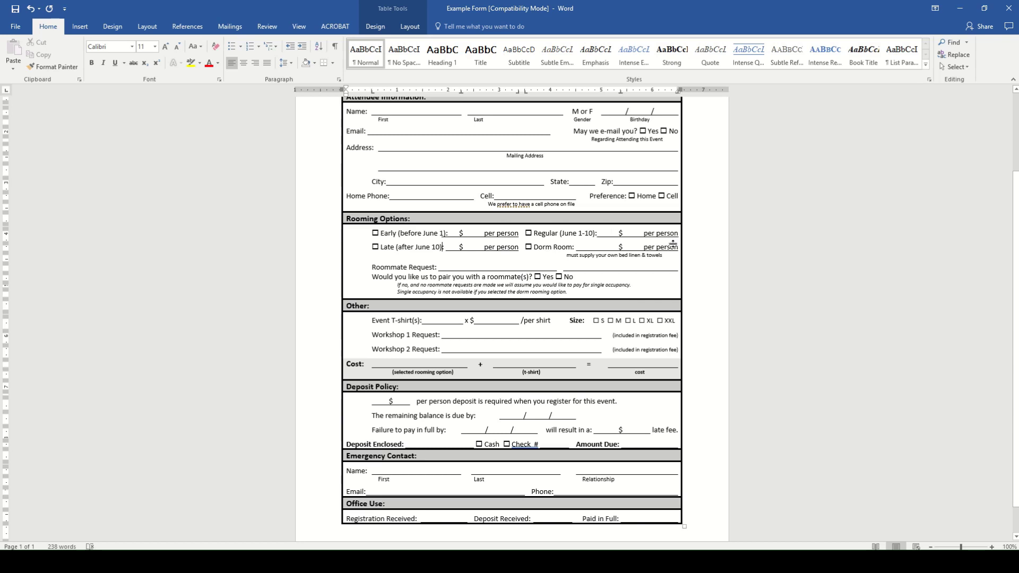
Delete the Dorm Room option, its checkbox and the bed linen and towels note.
left_click(620, 247)
left_click_drag(678, 248, 550, 252)
key("BackSpace")
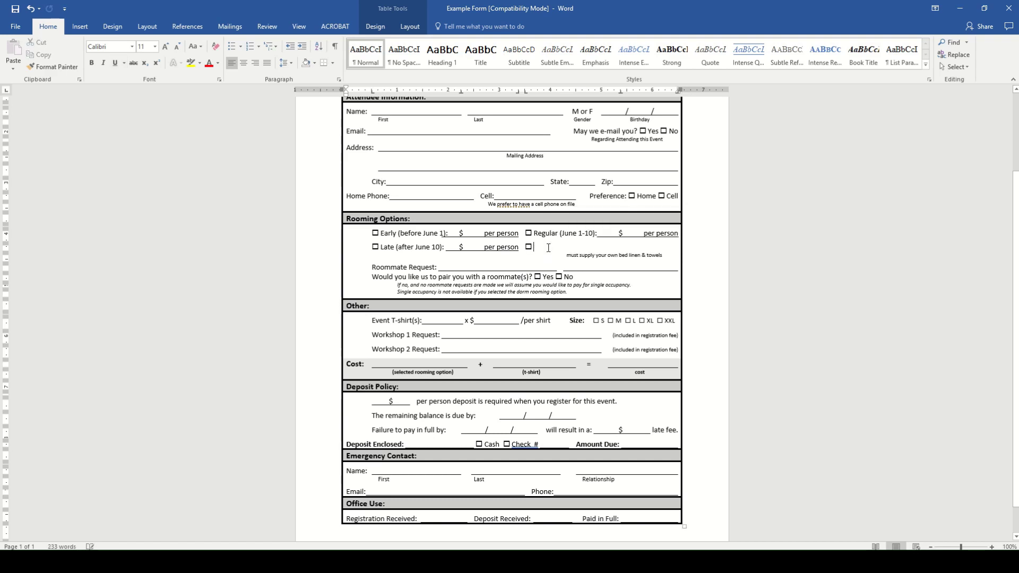
key("BackSpace")
key("BackSpace")
left_click_drag(661, 255, 578, 256)
key("BackSpace")
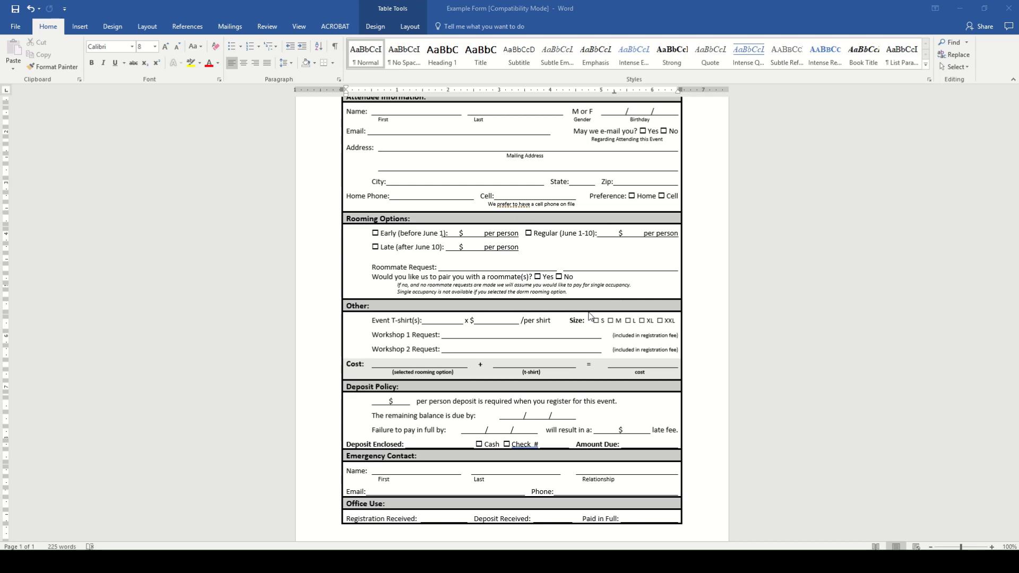
Enter per-person rates of $199 Early, $225 Regular and $250 Late.
left_click(455, 236)
type("199")
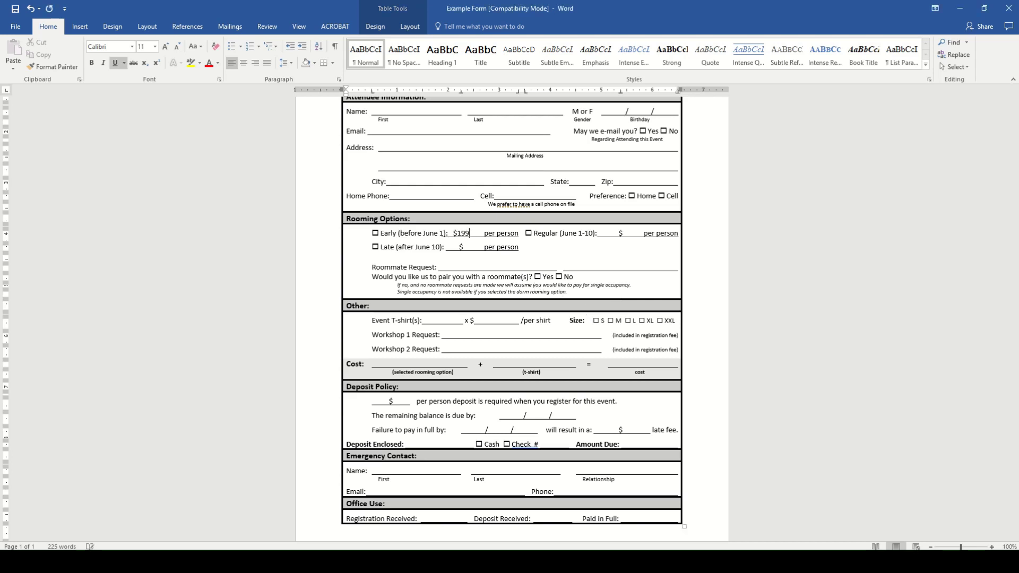
left_click(627, 233)
type("225")
left_click(470, 247)
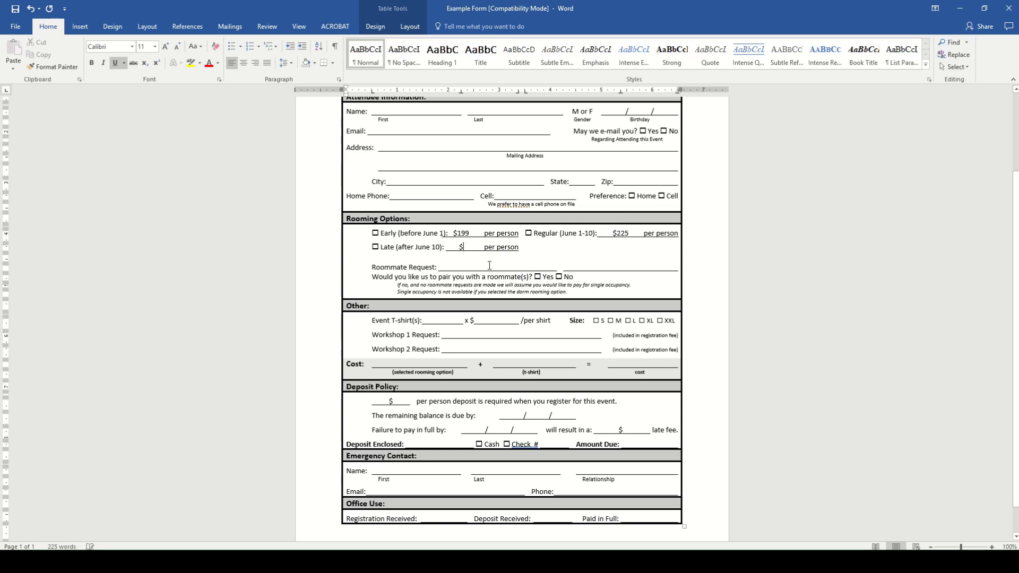
type("250")
scroll(447, 267, "down", 1)
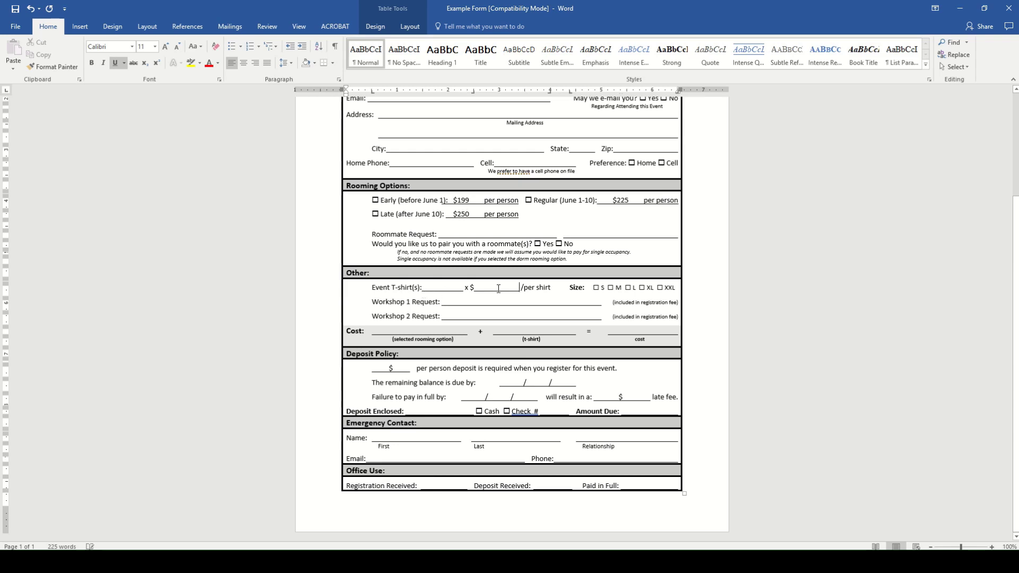
Price the T-shirts at $10 per shirt and delete both Workshop Request rows.
type("10")
left_click_drag(679, 319, 368, 315)
key("Delete")
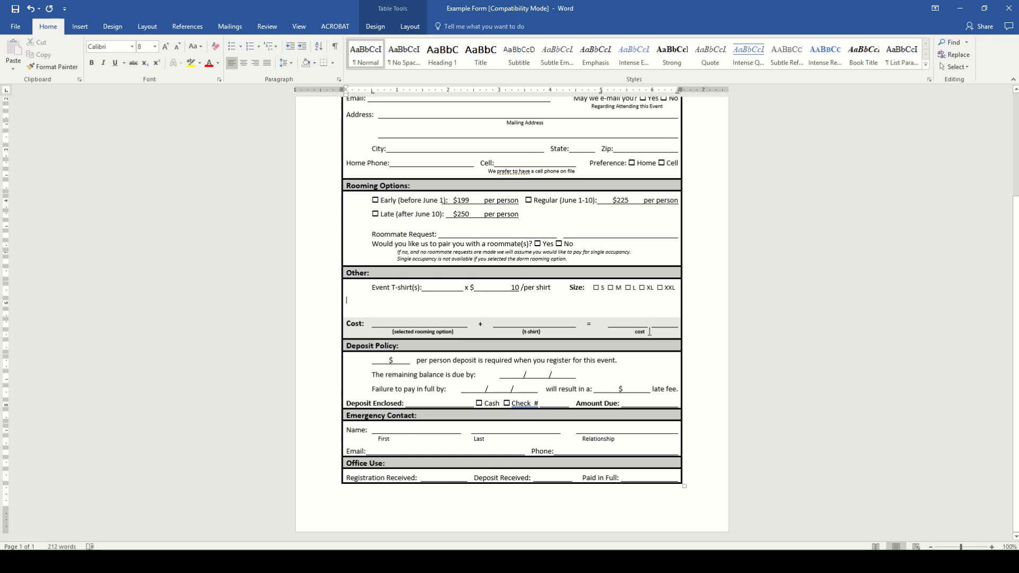
Set a $25 per-person deposit with the balance due 06/25.
left_click(403, 363)
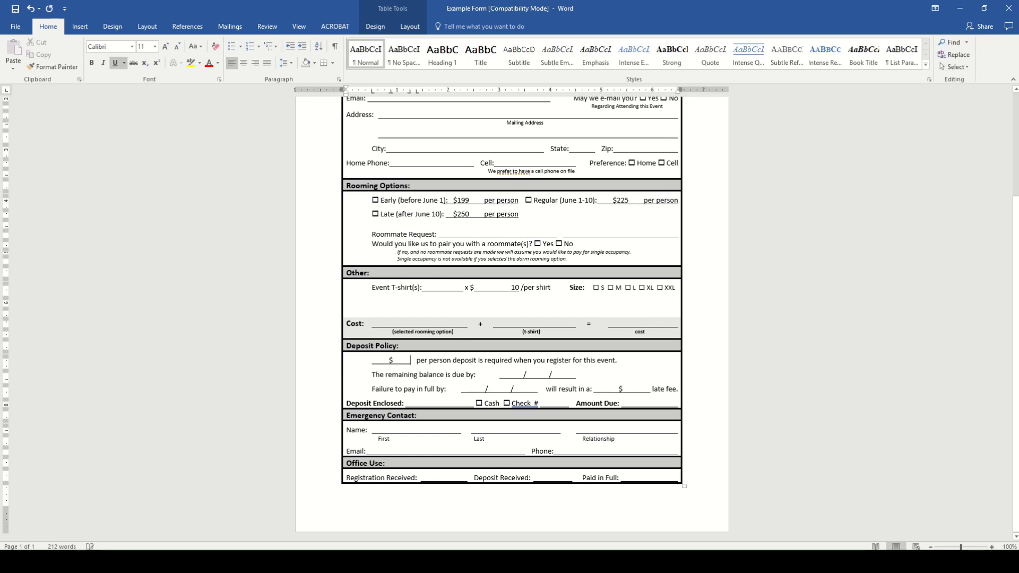
left_click(393, 361)
type("25")
left_click(513, 374)
type("06")
left_click(534, 376)
type("25")
Add a $10 late fee if not paid in full by 06/25.
left_click(480, 391)
type("06")
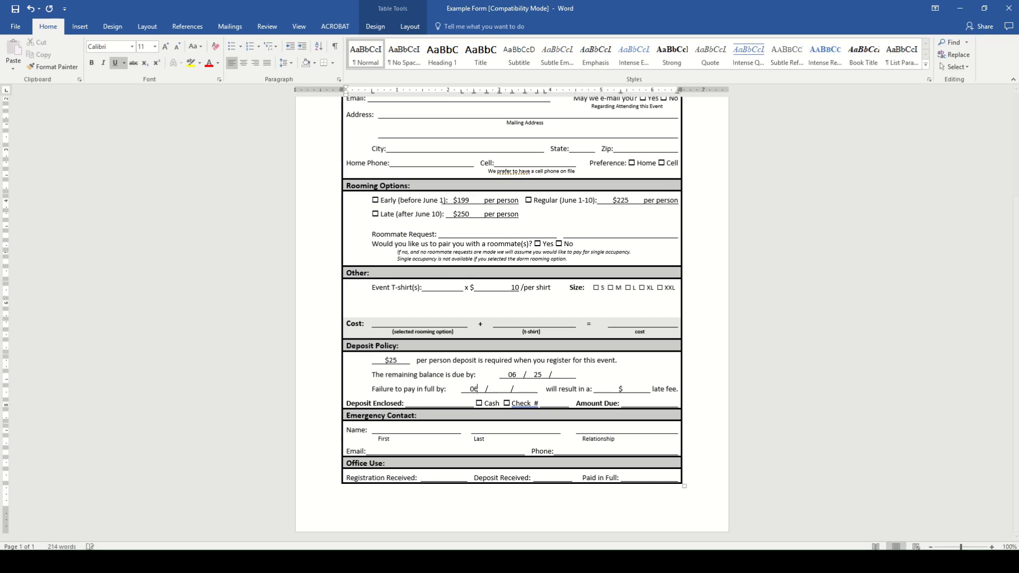
left_click(501, 389)
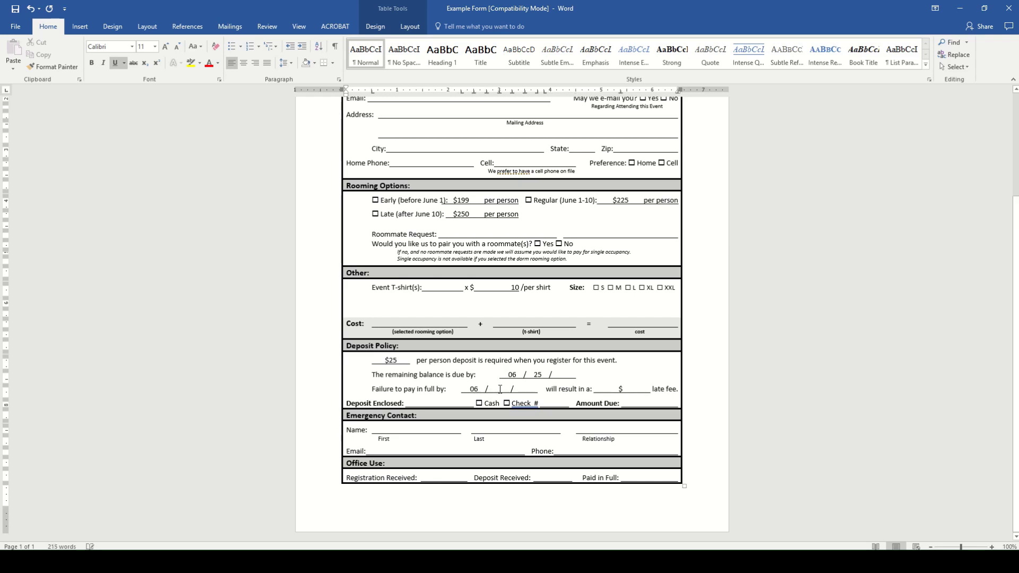
type("25")
left_click(631, 391)
type("10")
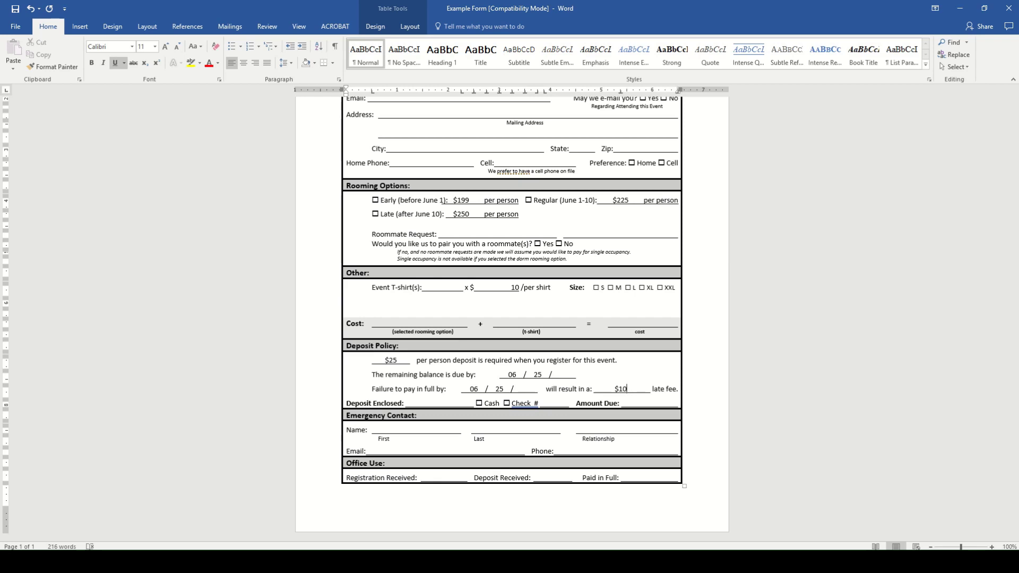
scroll(527, 407, "up", 3)
scroll(527, 407, "up", 2)
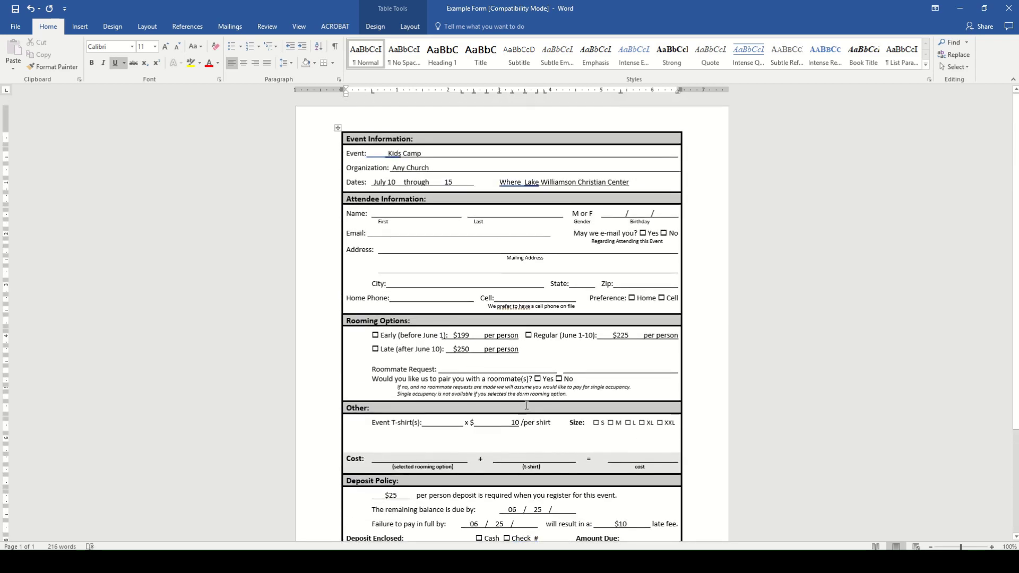
scroll(528, 406, "down", 1)
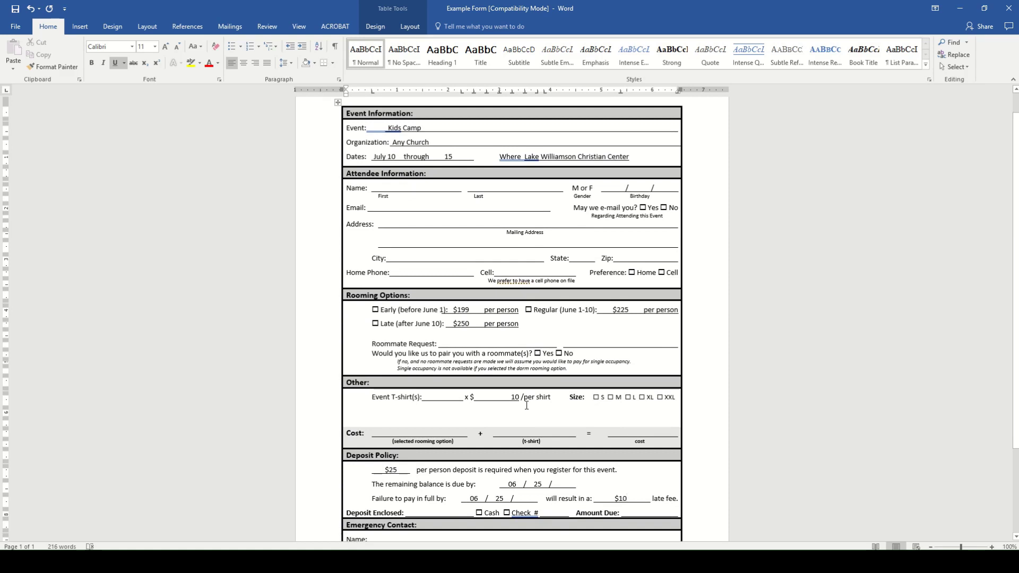